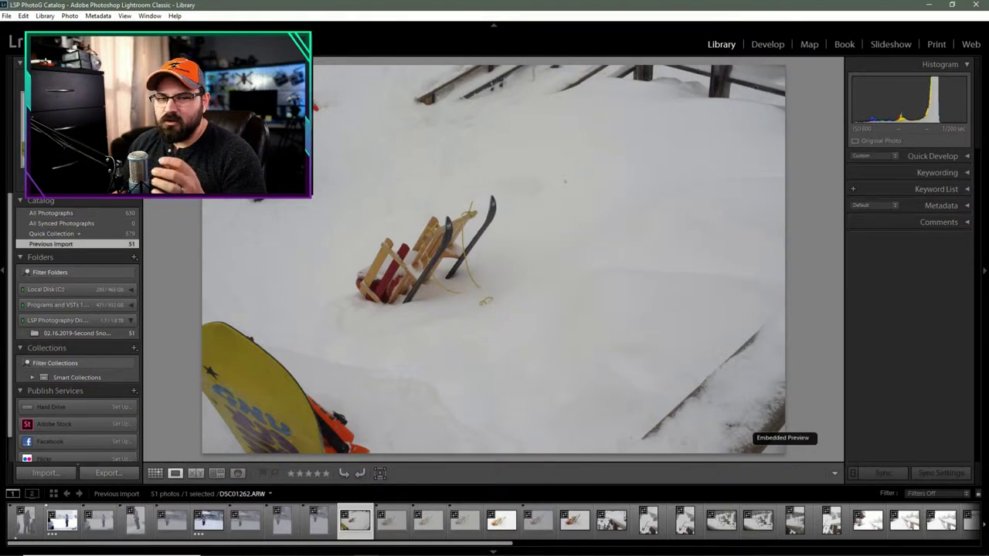
# Look through the imported photos from DSC01262.ARW to DSC01269.ARW
pyautogui.press('Right')
pyautogui.press('Right')
pyautogui.press('Right')
pyautogui.press('Right')
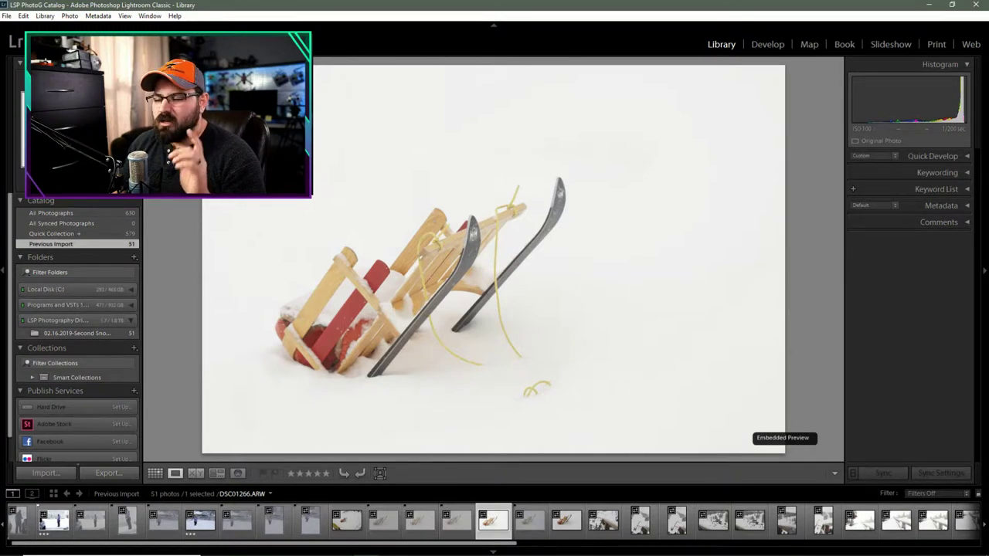
pyautogui.press('Right')
pyautogui.press('Right')
pyautogui.press('Right')
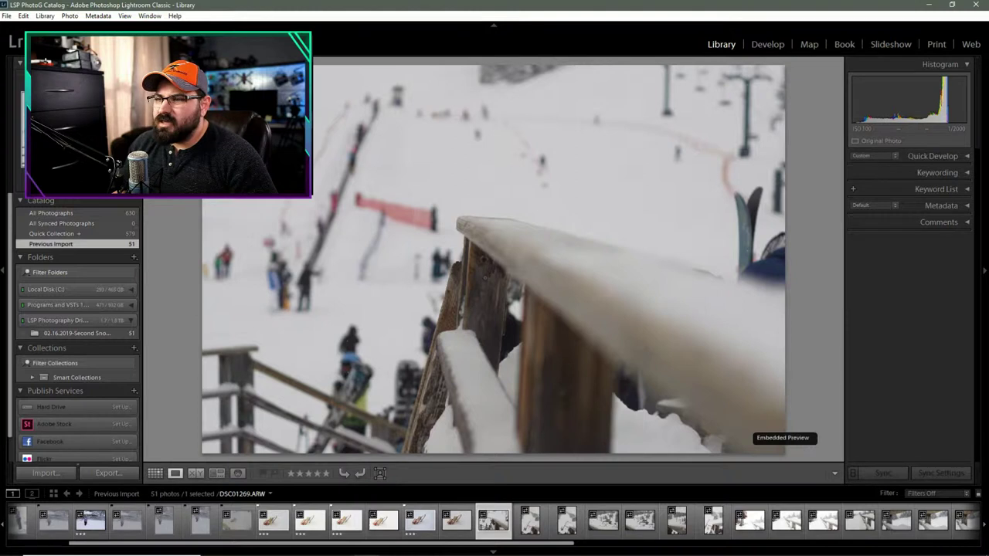
# Reject the portrait ski slope photo DSC01270.ARW and flag the photo following DSC01271.ARW as a pick
pyautogui.press('Right')
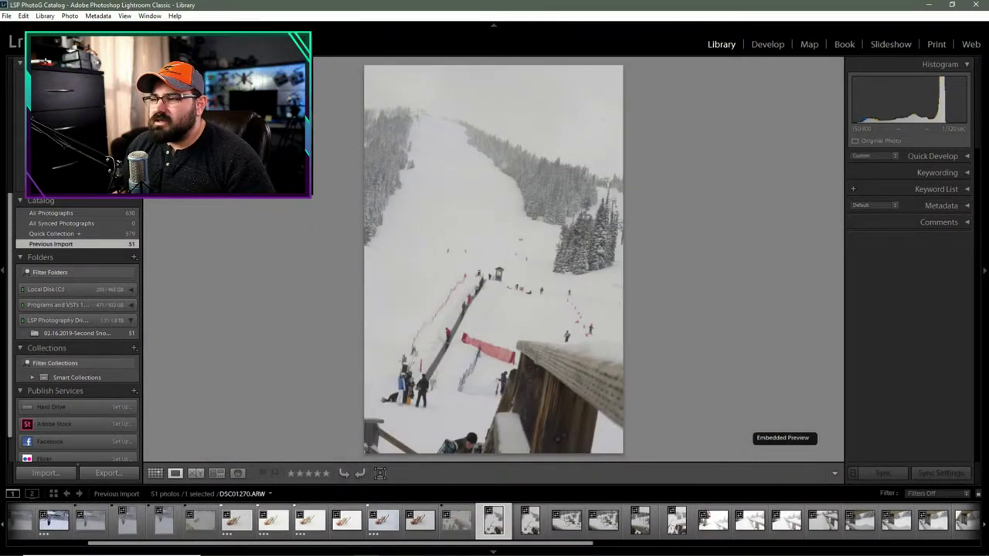
pyautogui.press('x')
pyautogui.press('Right')
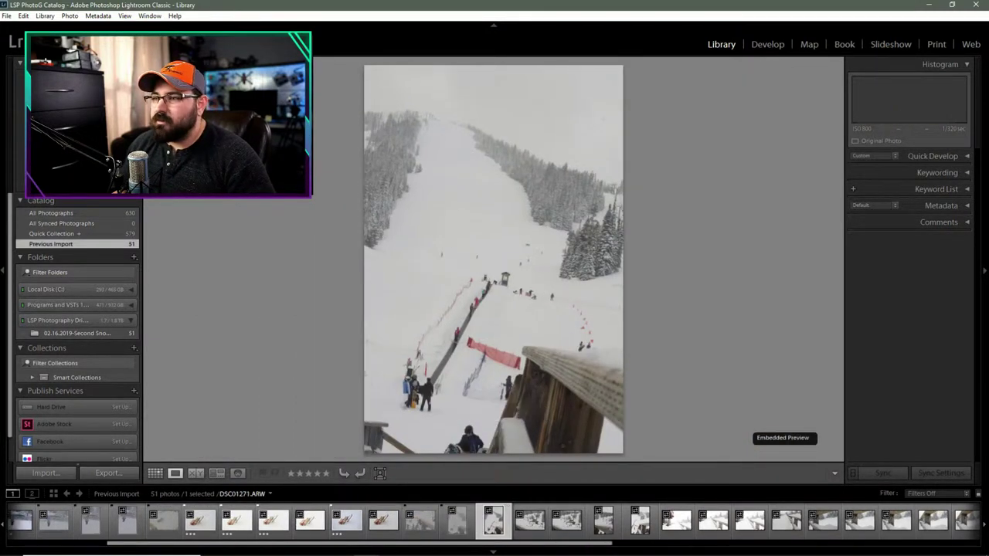
pyautogui.press('Right')
pyautogui.press('p')
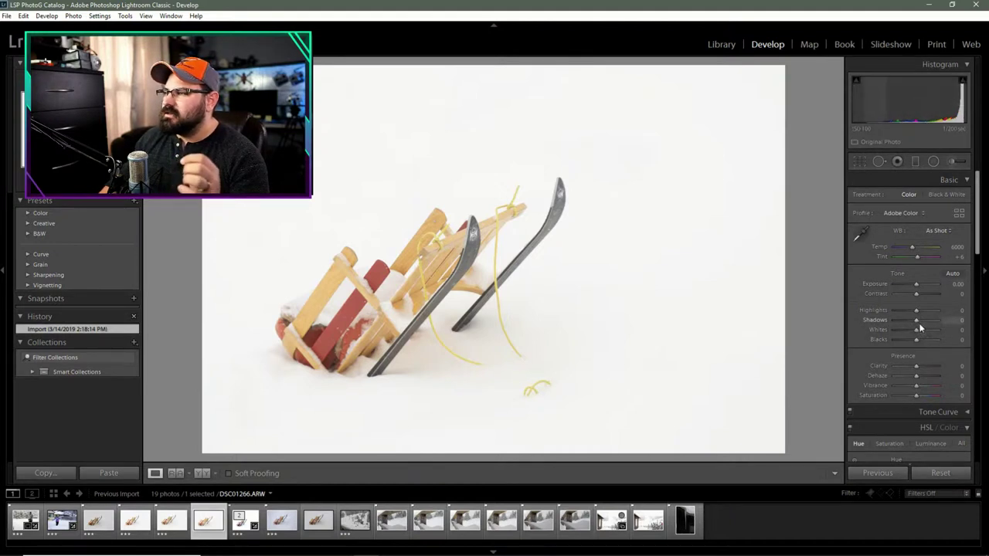
# Set Whites to +79 on the sled photo DSC01266.ARW, checking the highlight clipping overlay while adjusting
pyautogui.moveTo(917, 330); pyautogui.dragTo(950, 330)
pyautogui.click(964, 81)
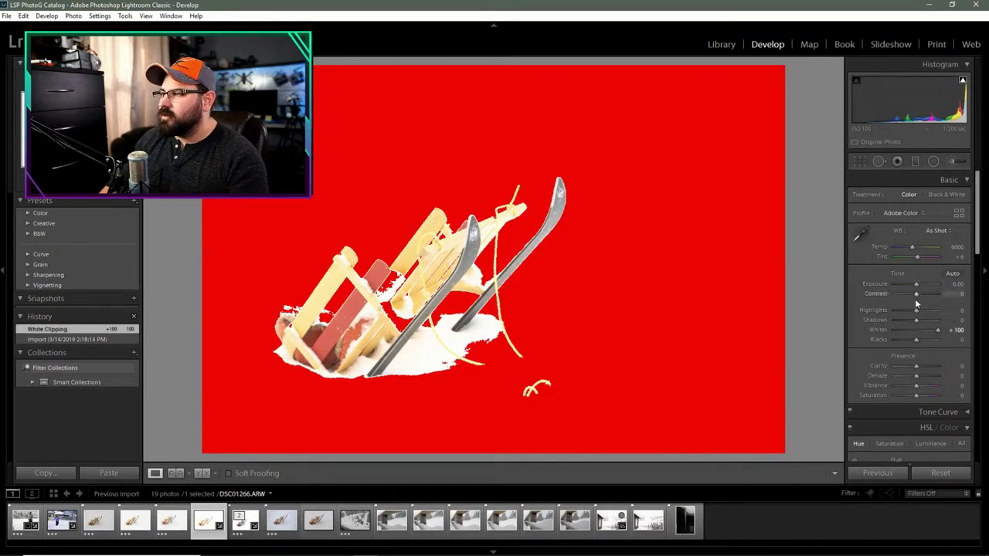
pyautogui.moveTo(937, 331)
pyautogui.mouseDown()
pyautogui.moveTo(878, 344)
pyautogui.moveTo(954, 346)
pyautogui.moveTo(933, 344)
pyautogui.mouseUp()
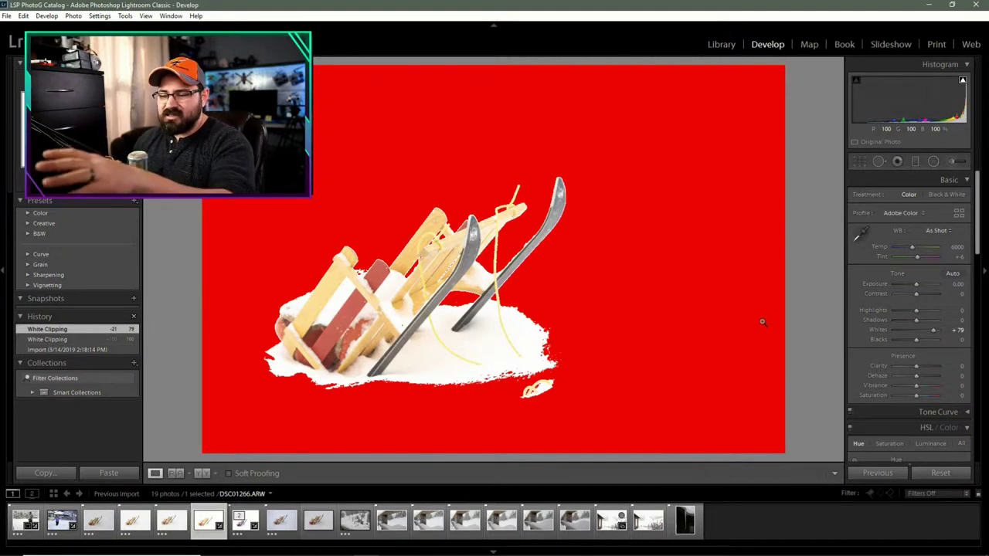
pyautogui.click(963, 81)
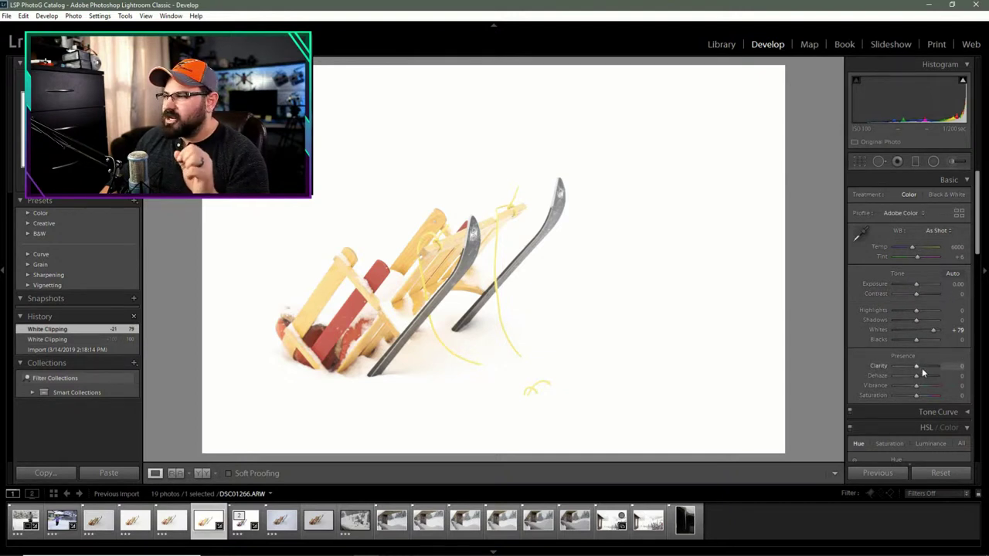
# Try strong positive Clarity on the sled photo, then settle on a Clarity of -24
pyautogui.moveTo(917, 371); pyautogui.dragTo(924, 368)
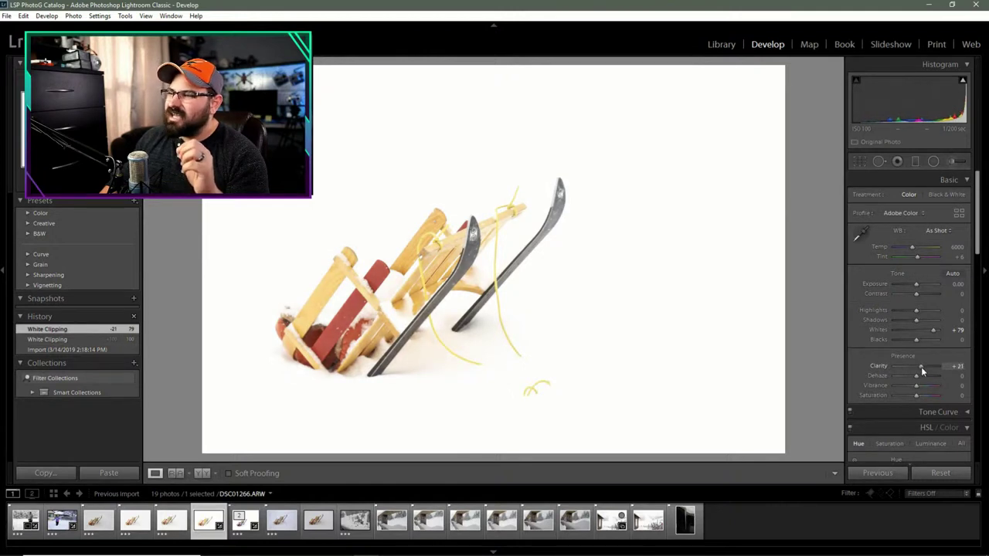
pyautogui.moveTo(924, 373); pyautogui.dragTo(936, 368)
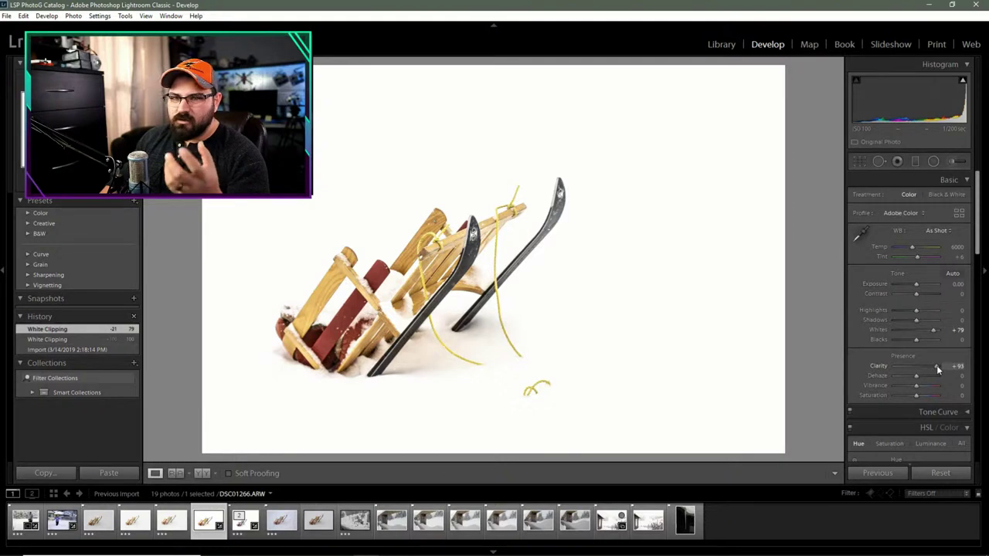
pyautogui.moveTo(938, 368); pyautogui.dragTo(912, 370)
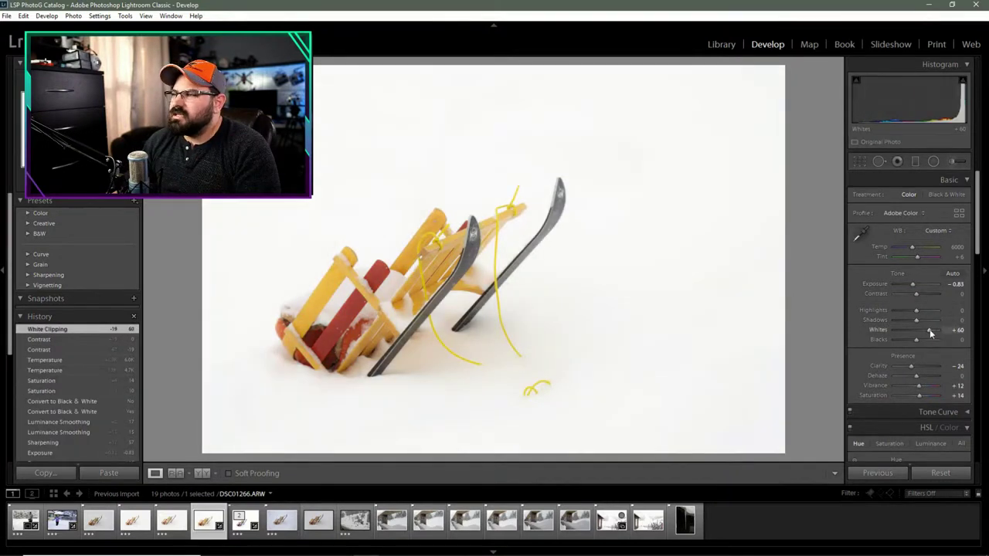
# Set Blacks to -45 on the sled photo and raise its Exposure slightly
pyautogui.moveTo(916, 341); pyautogui.dragTo(907, 346)
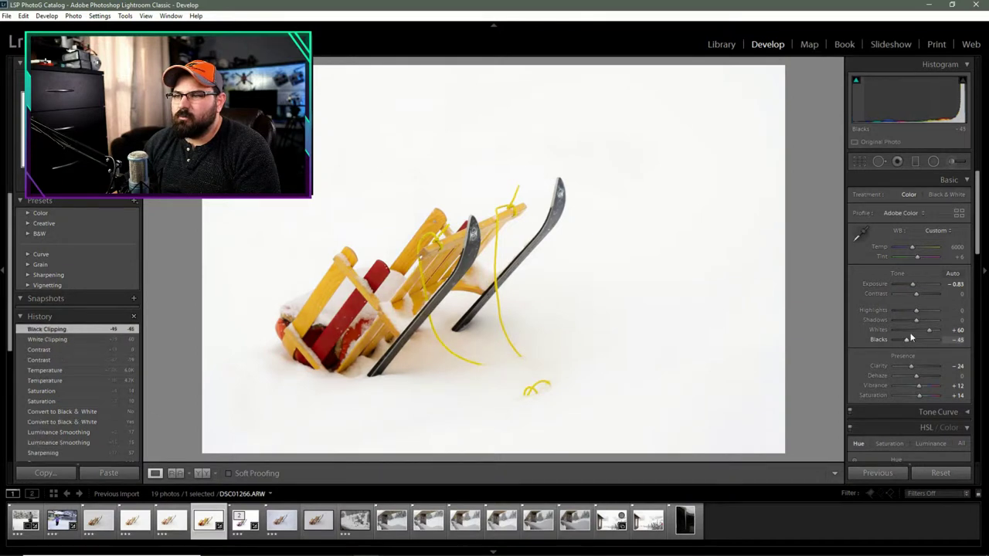
pyautogui.moveTo(915, 283); pyautogui.dragTo(917, 287)
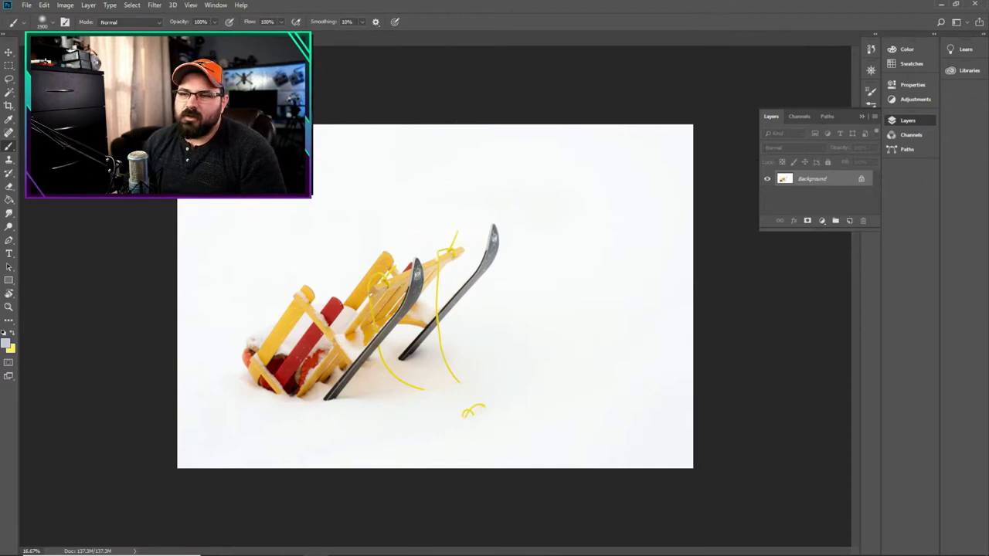
# In Photoshop, set the background colour to white (ffffff) and add a new empty layer above the sled photo
pyautogui.click(9, 352)
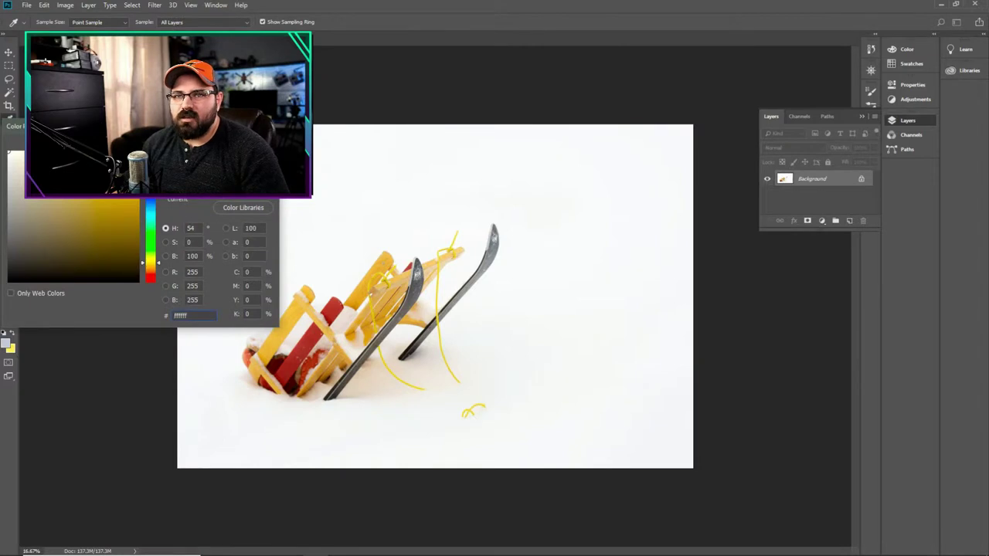
pyautogui.press('Return')
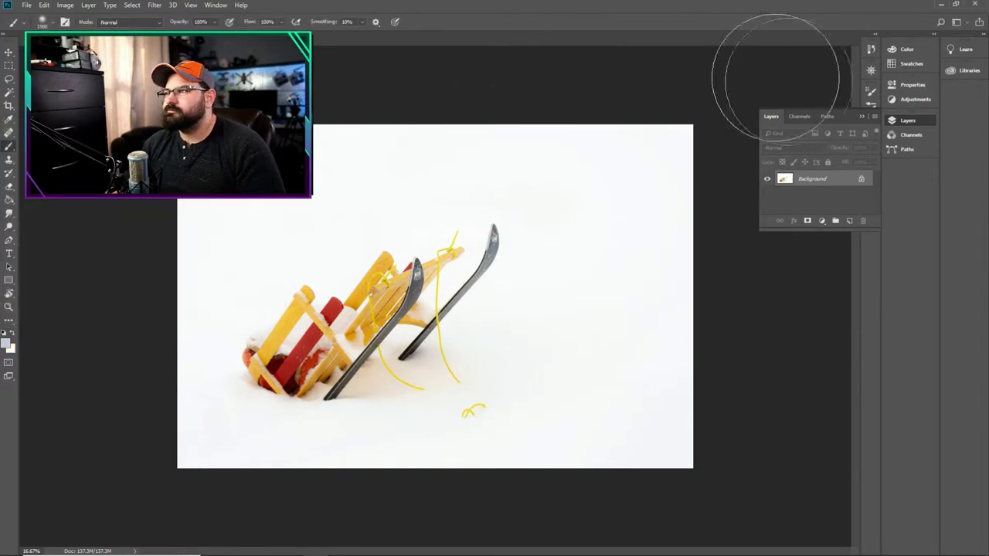
pyautogui.click(850, 220)
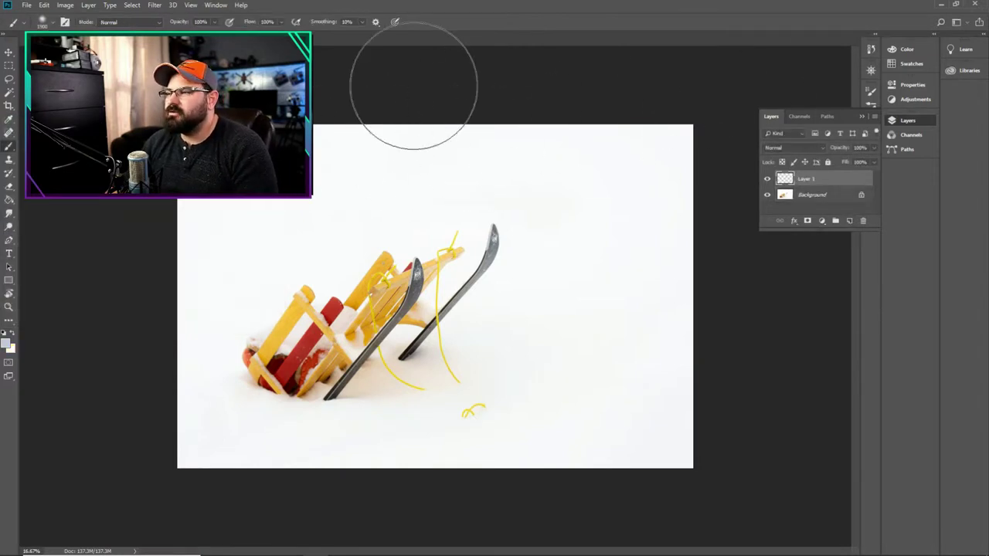
# Extend the canvas with a 4:3 crop beyond the photo's edges, leaving extra white space mainly above and to the right of the sled
pyautogui.click(64, 6)
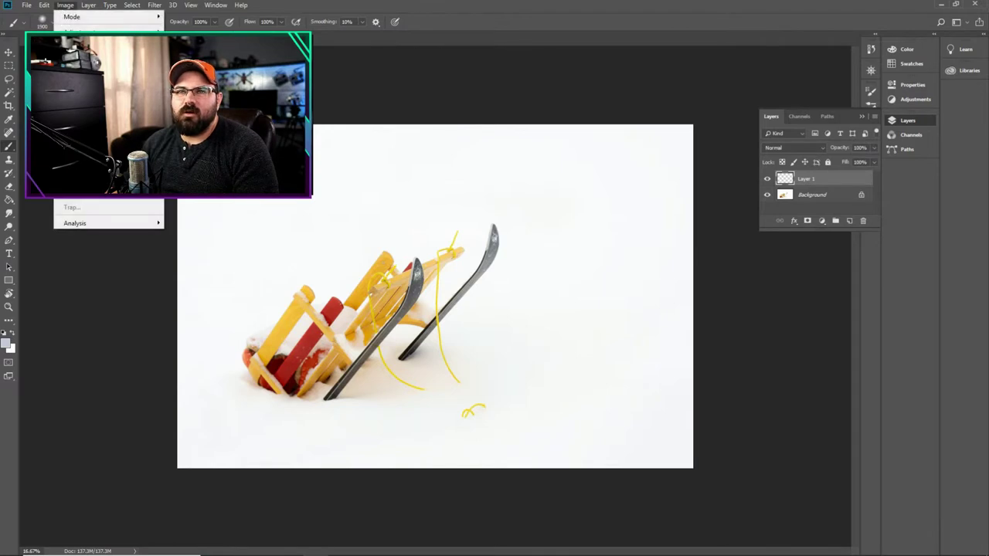
pyautogui.press('Escape')
pyautogui.click(9, 106)
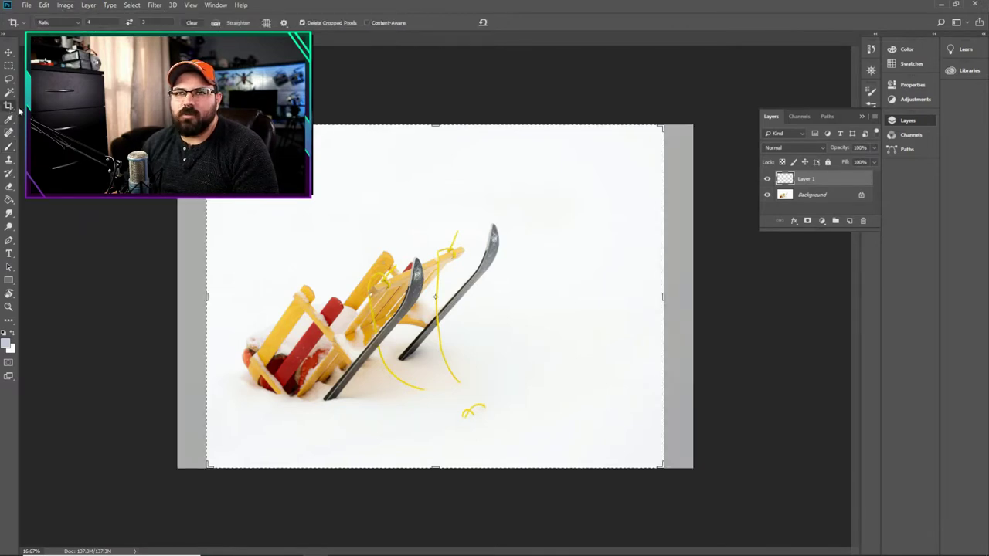
pyautogui.moveTo(579, 223); pyautogui.dragTo(382, 207)
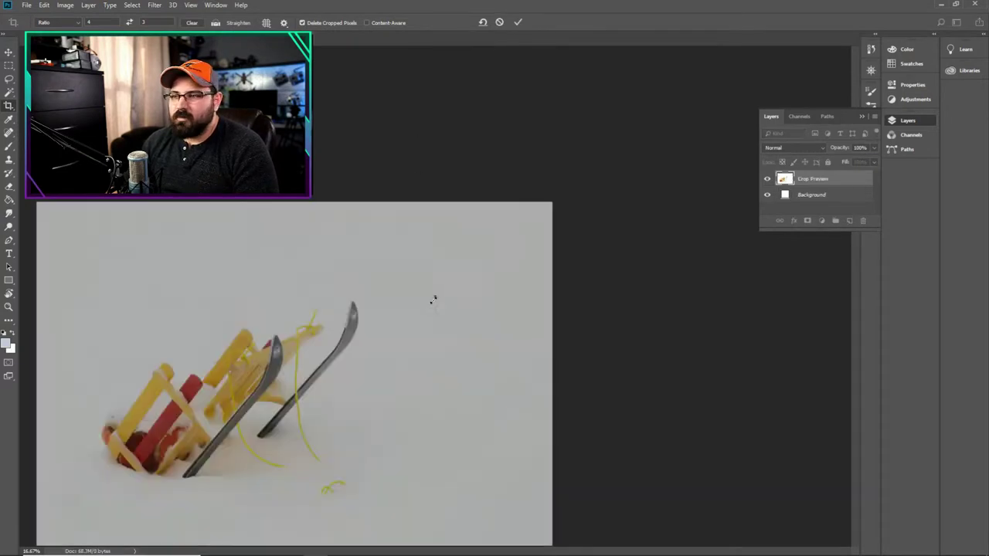
pyautogui.moveTo(434, 299)
pyautogui.mouseDown()
pyautogui.moveTo(255, 447)
pyautogui.moveTo(272, 425)
pyautogui.mouseUp()
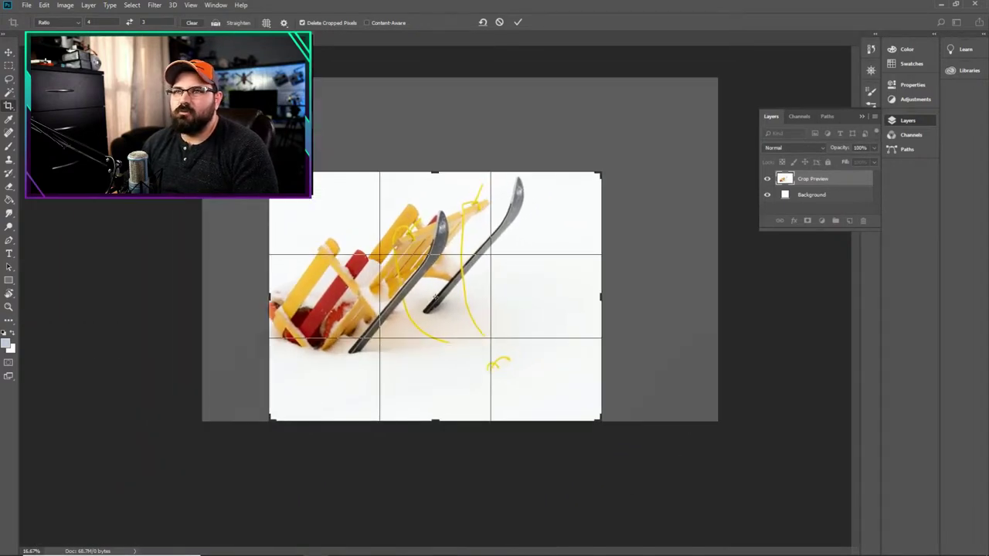
pyautogui.moveTo(269, 173); pyautogui.dragTo(236, 147)
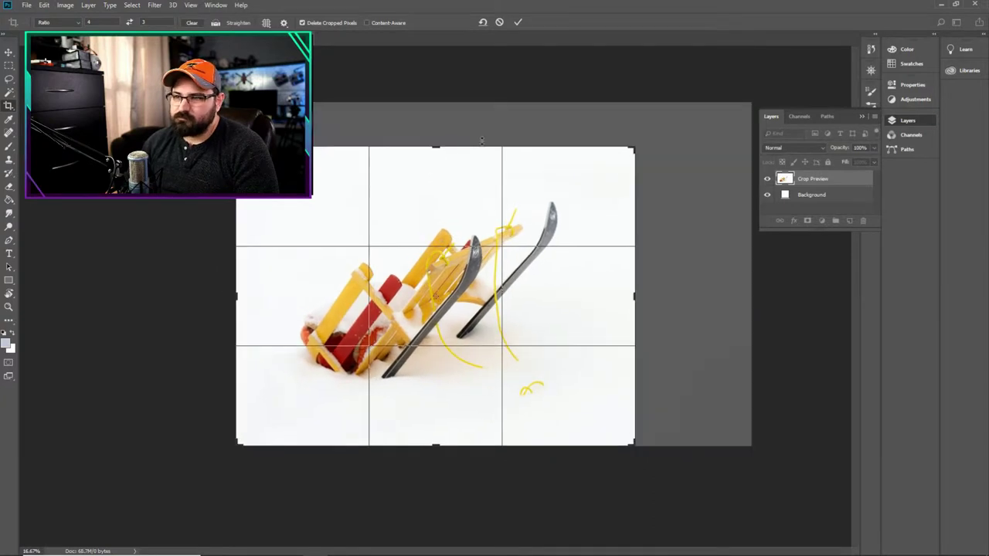
pyautogui.moveTo(634, 147); pyautogui.dragTo(740, 101)
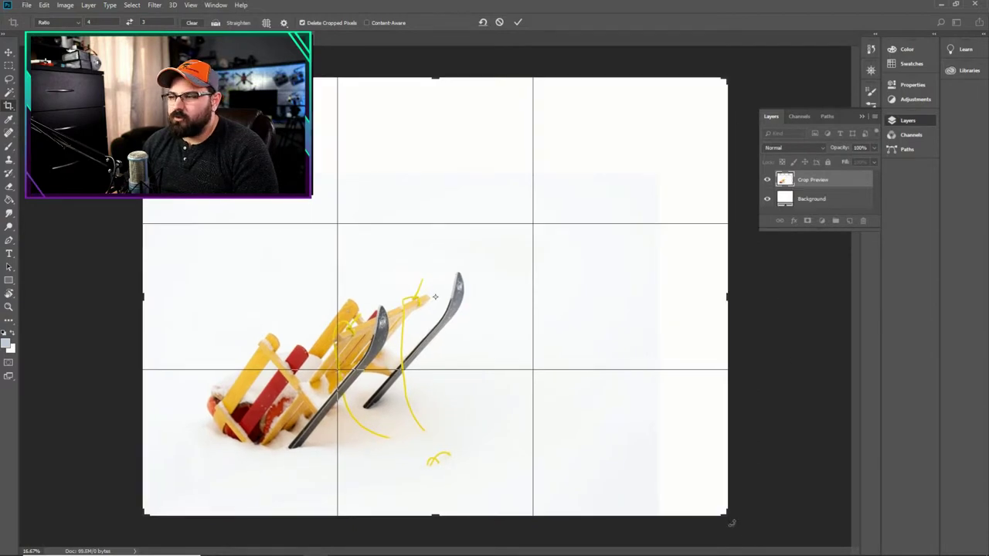
pyautogui.moveTo(729, 513); pyautogui.dragTo(725, 514)
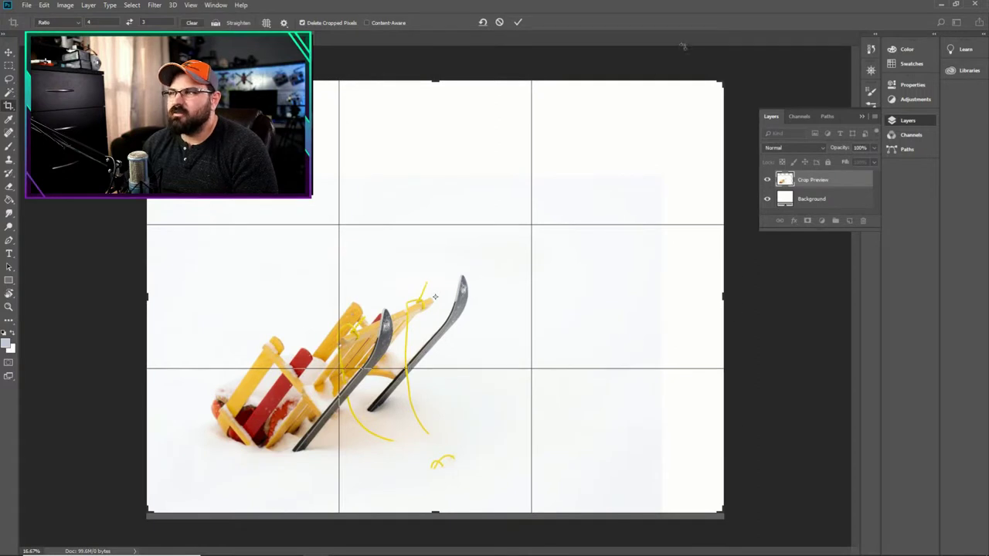
pyautogui.moveTo(724, 80); pyautogui.dragTo(732, 82)
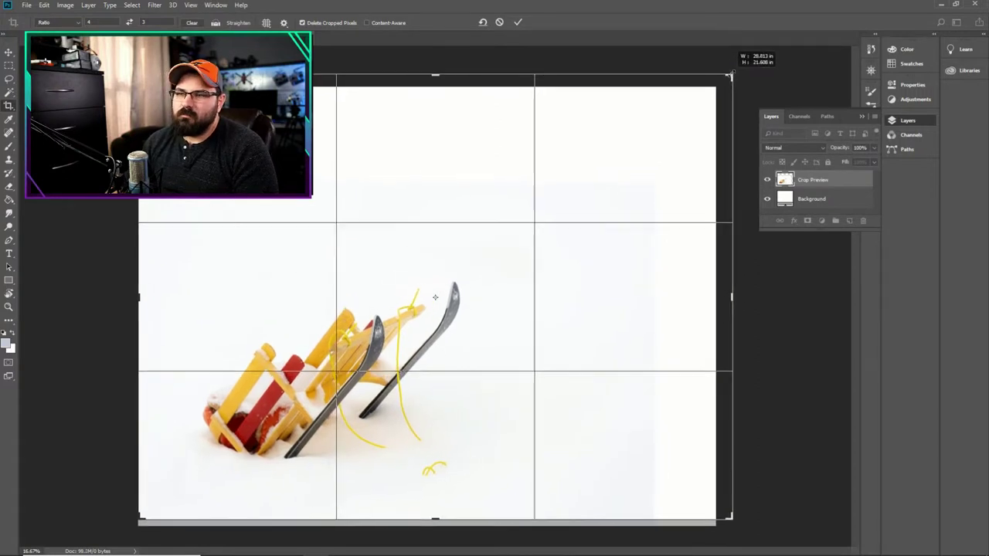
pyautogui.click(607, 225)
pyautogui.moveTo(607, 224); pyautogui.dragTo(636, 204)
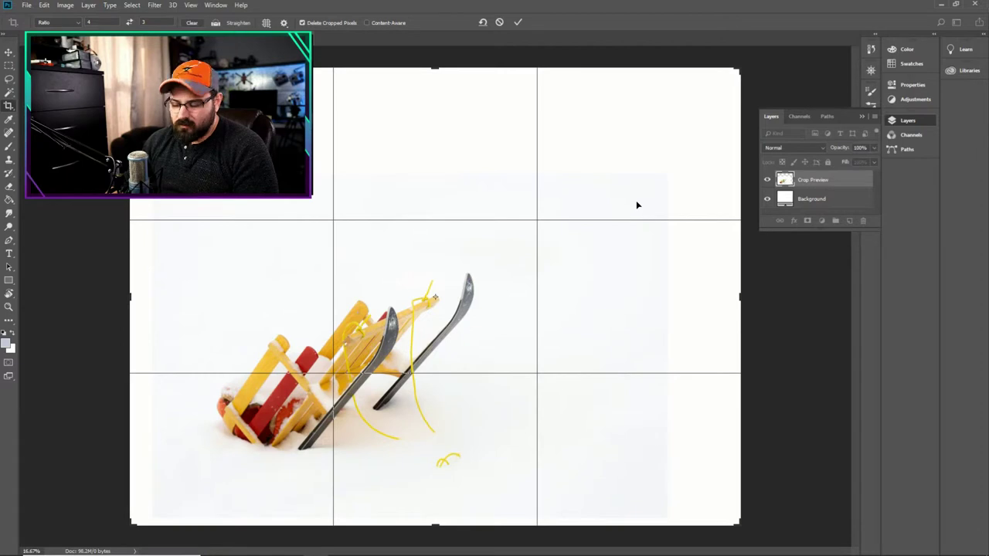
pyautogui.press('Return')
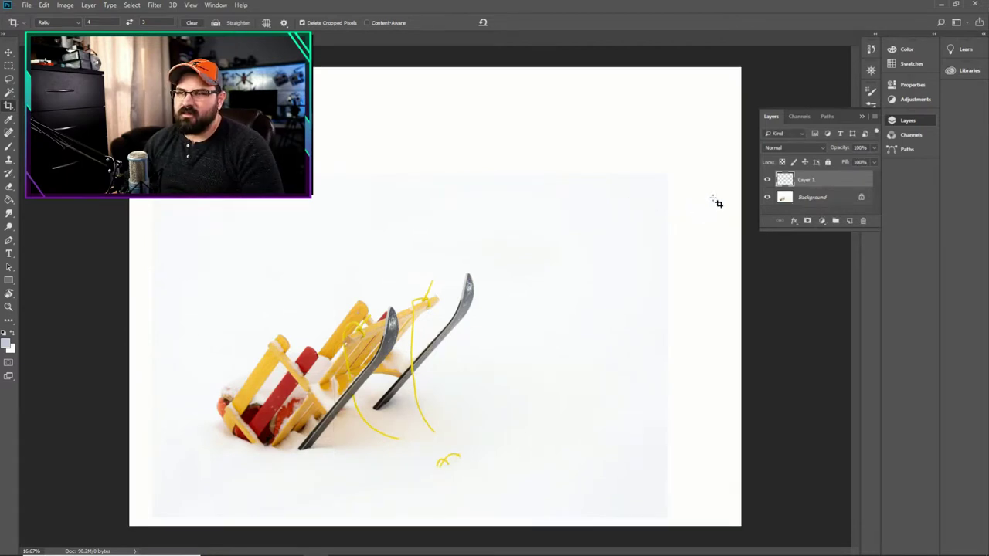
# Fill Layer 1 with white using the Paint Bucket
pyautogui.press('e')
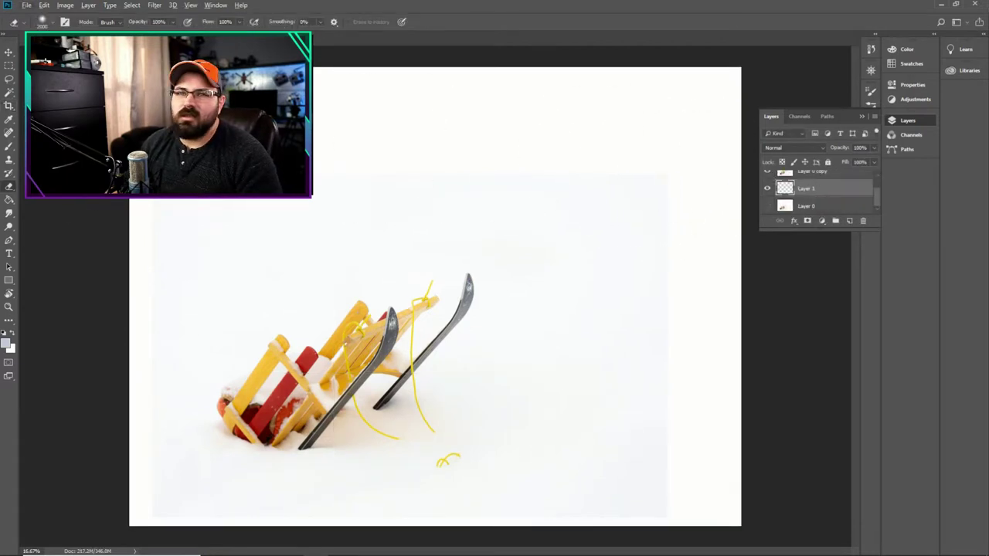
pyautogui.click(9, 199)
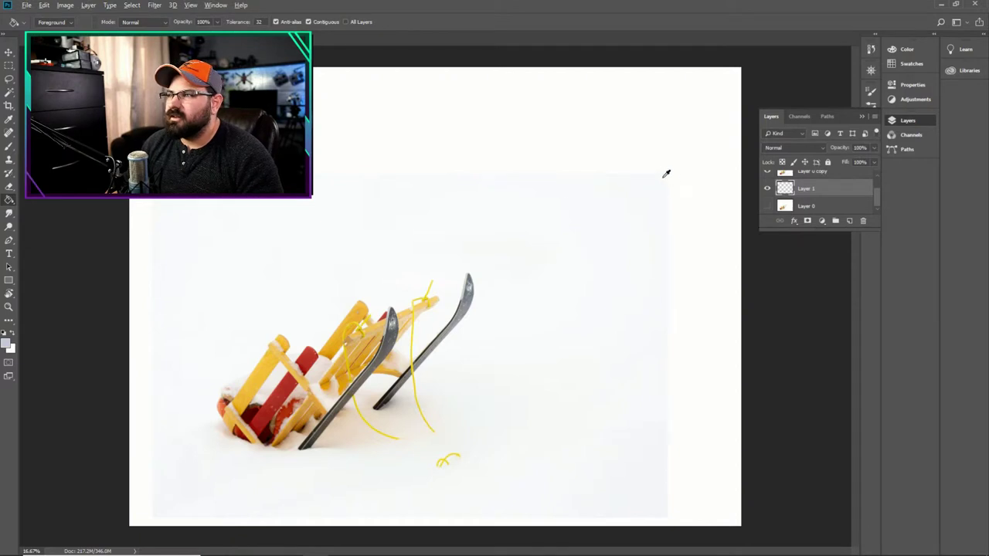
pyautogui.click(675, 133)
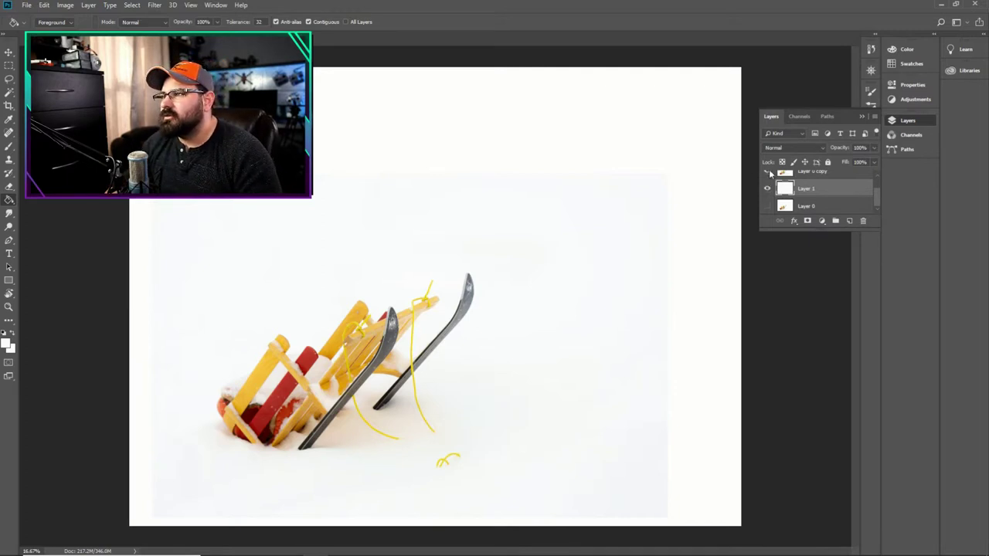
# Toggle the visibility of Layer 0 copy repeatedly to compare the photo with the white fill beneath it
pyautogui.click(768, 173)
pyautogui.click(767, 173)
pyautogui.click(767, 173)
pyautogui.click(767, 173)
pyautogui.click(767, 173)
pyautogui.click(767, 173)
pyautogui.click(767, 173)
pyautogui.click(767, 173)
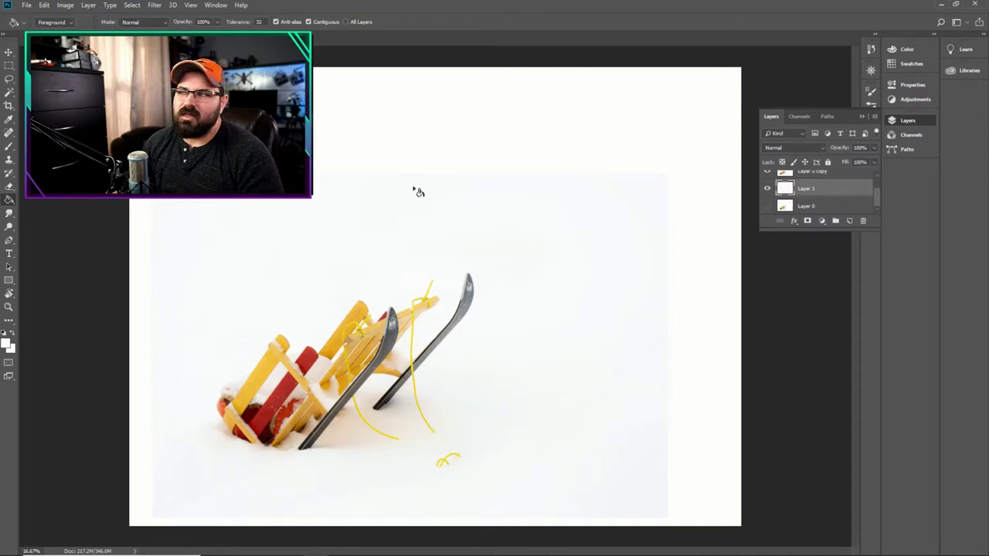
# Erase the visible photo edges above and right of the sled on Layer 0 copy, and switch back to Lightroom Classic
pyautogui.click(840, 174)
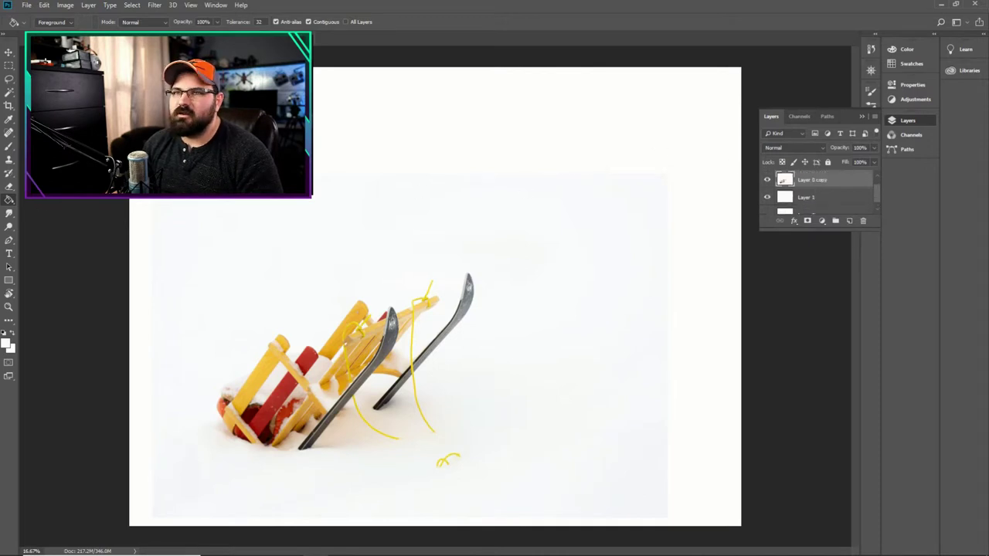
pyautogui.click(8, 186)
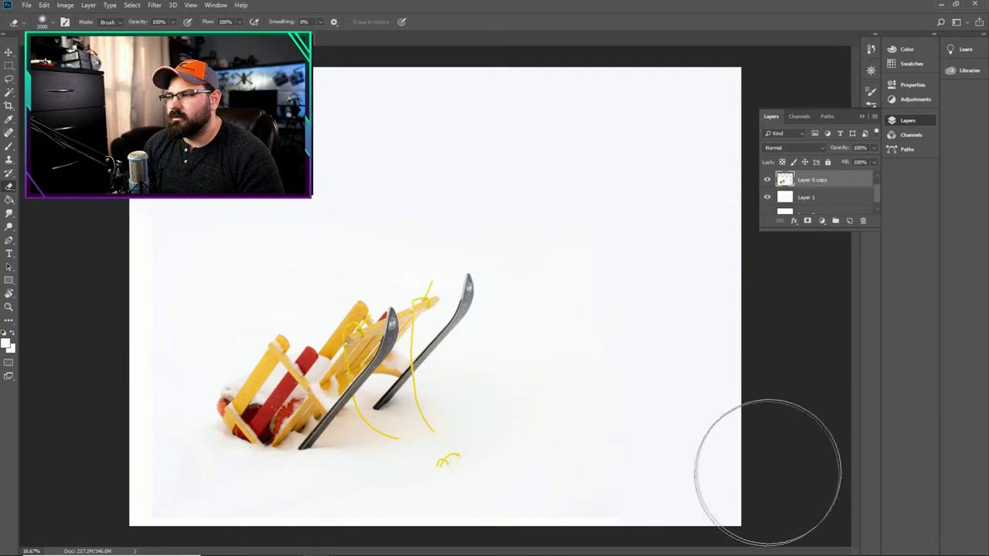
pyautogui.hotkey('alt', 'Tab')
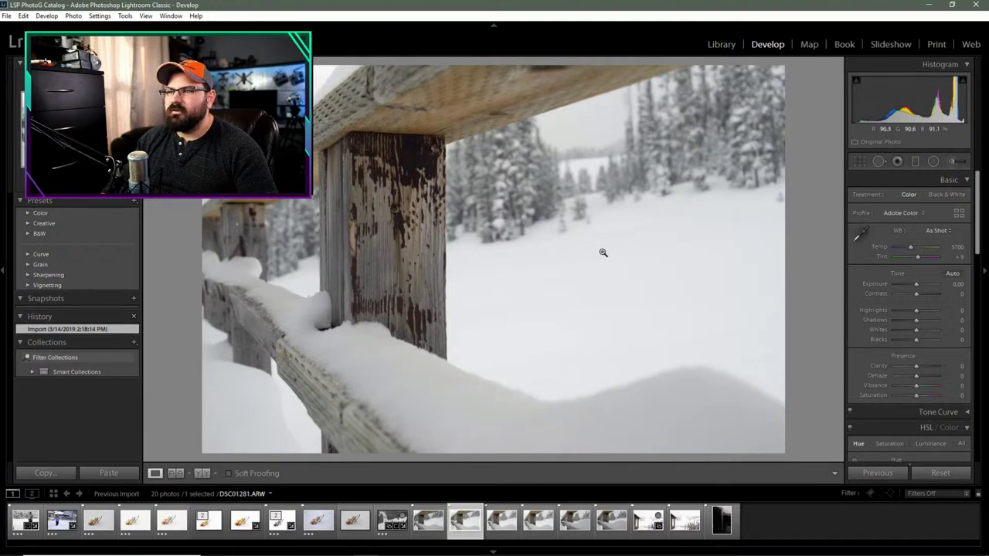
pyautogui.click(858, 160)
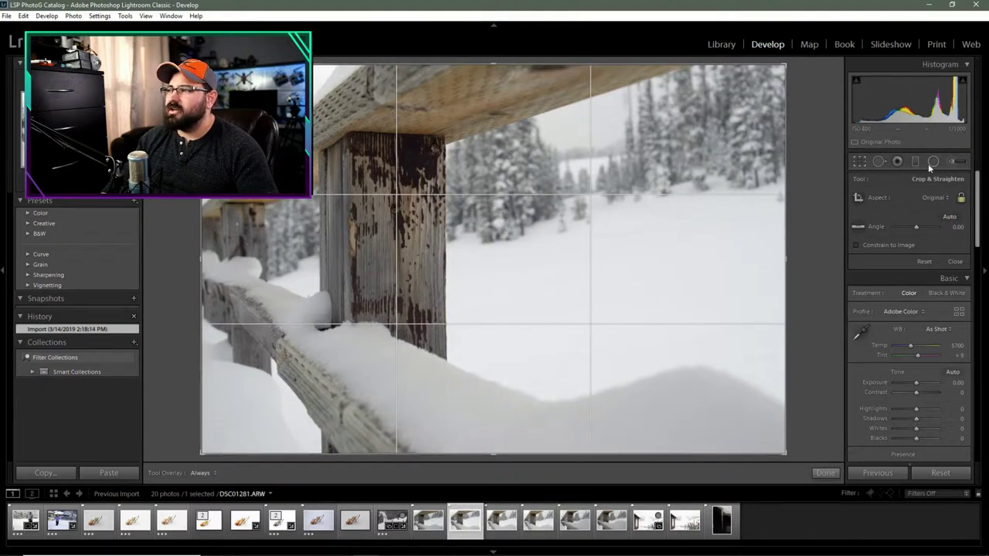
pyautogui.click(864, 165)
pyautogui.click(426, 260)
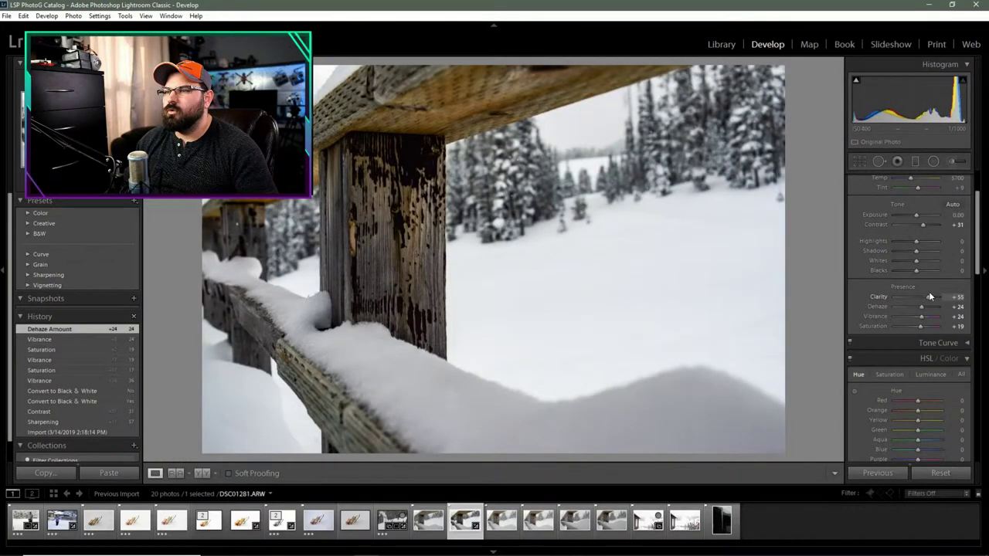
# Set Clarity to +14 and the post-crop vignetting Amount to -7 on the fence photo DSC01281.ARW
pyautogui.moveTo(927, 297); pyautogui.dragTo(920, 302)
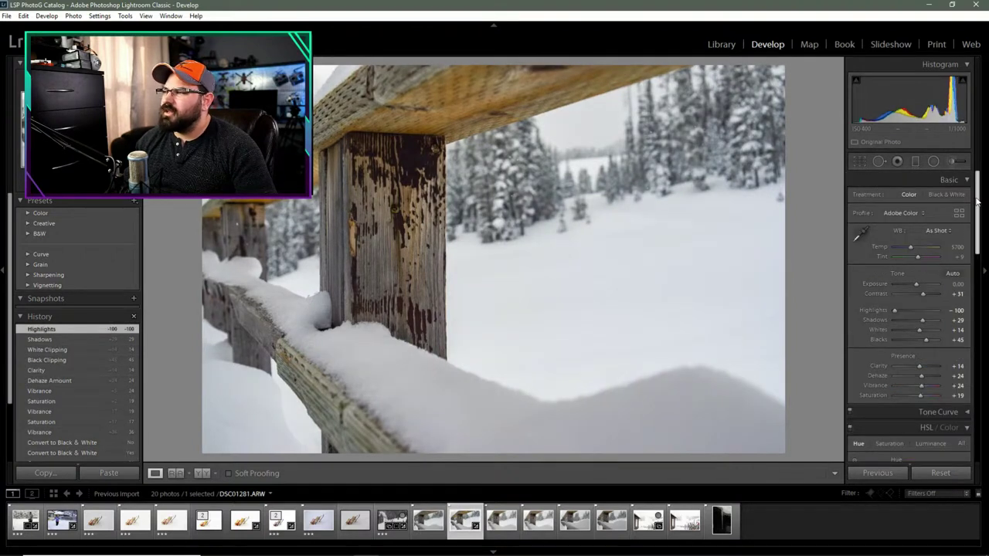
pyautogui.moveTo(977, 200); pyautogui.dragTo(978, 405)
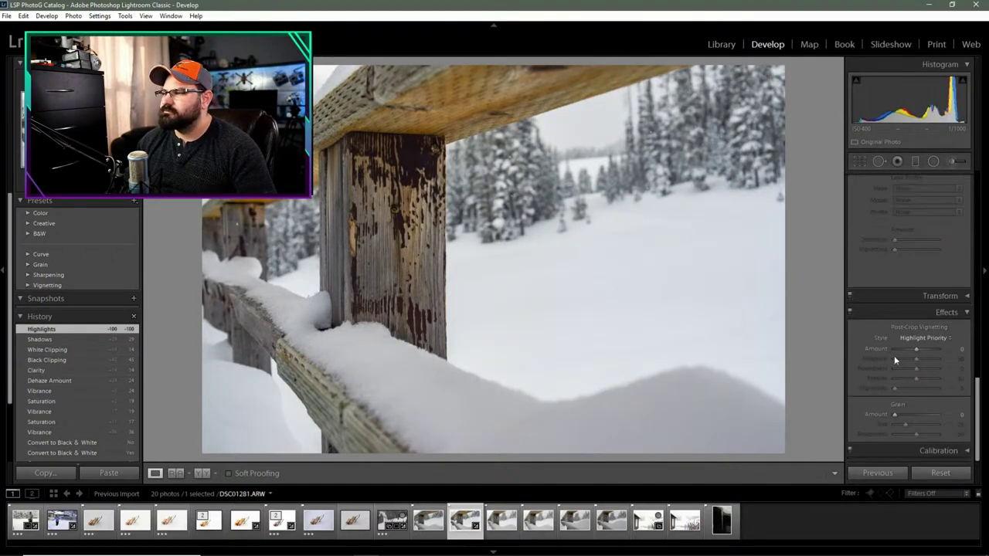
pyautogui.moveTo(915, 348)
pyautogui.mouseDown()
pyautogui.moveTo(925, 346)
pyautogui.moveTo(915, 351)
pyautogui.mouseUp()
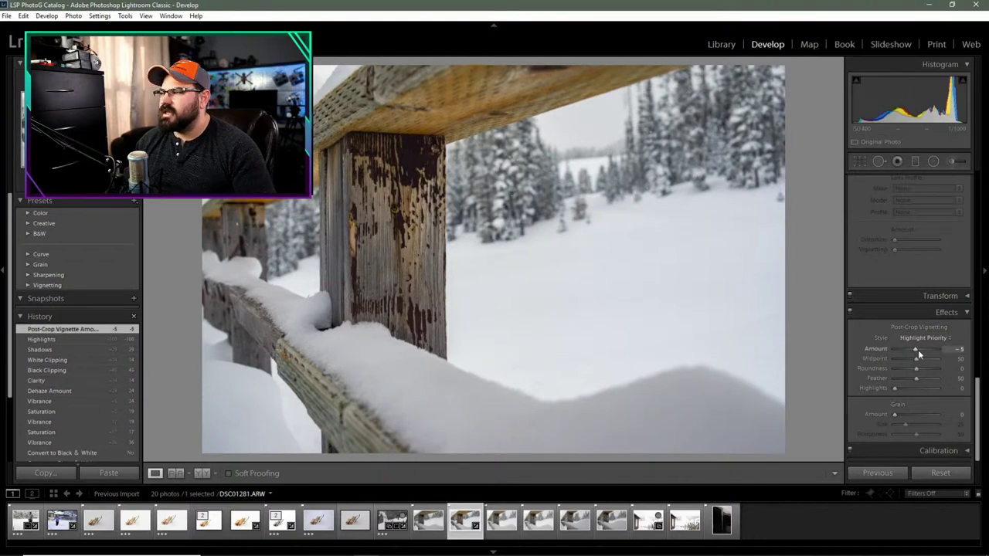
pyautogui.moveTo(921, 349); pyautogui.dragTo(916, 350)
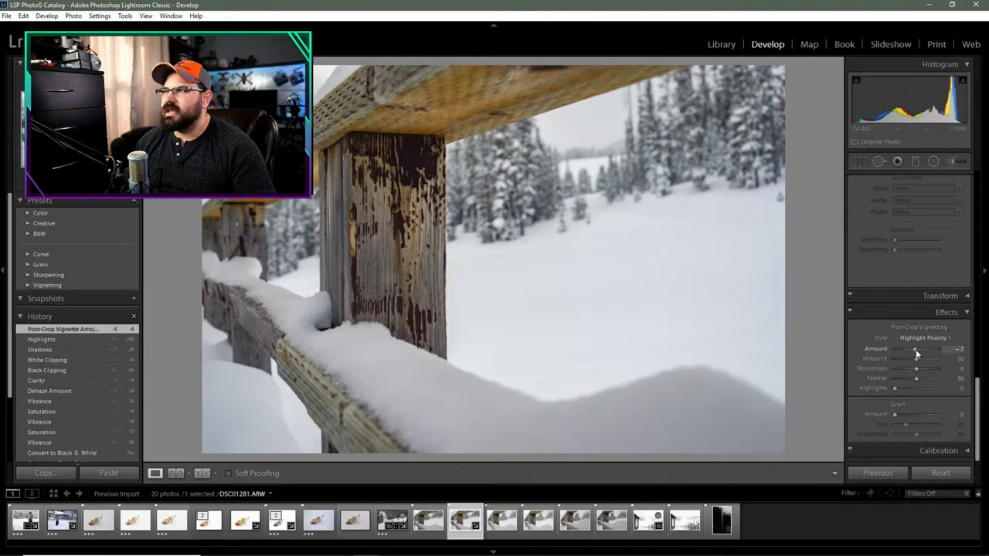